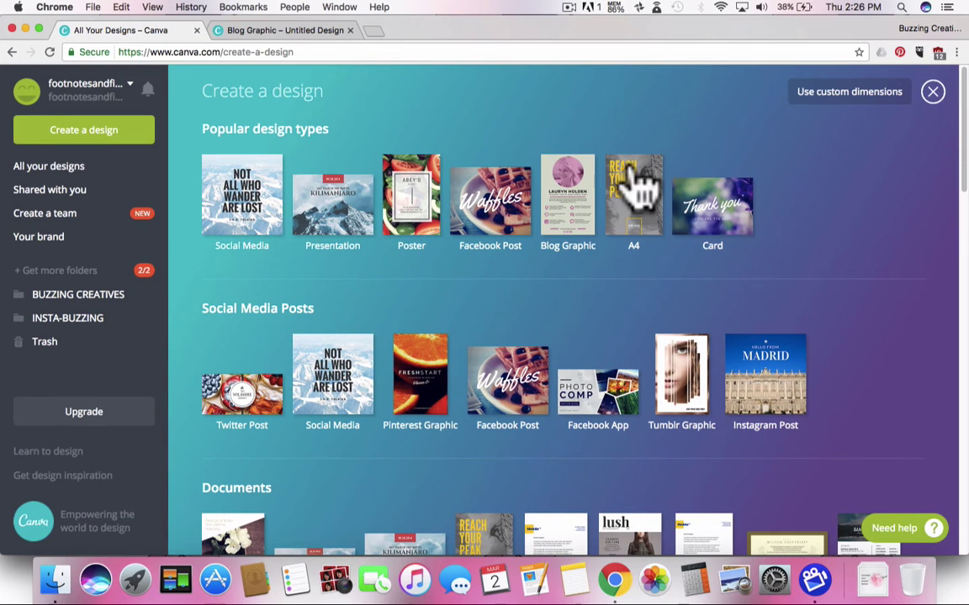
Create an A4 design and apply the January monthly planner layout from Layouts
click(637, 200)
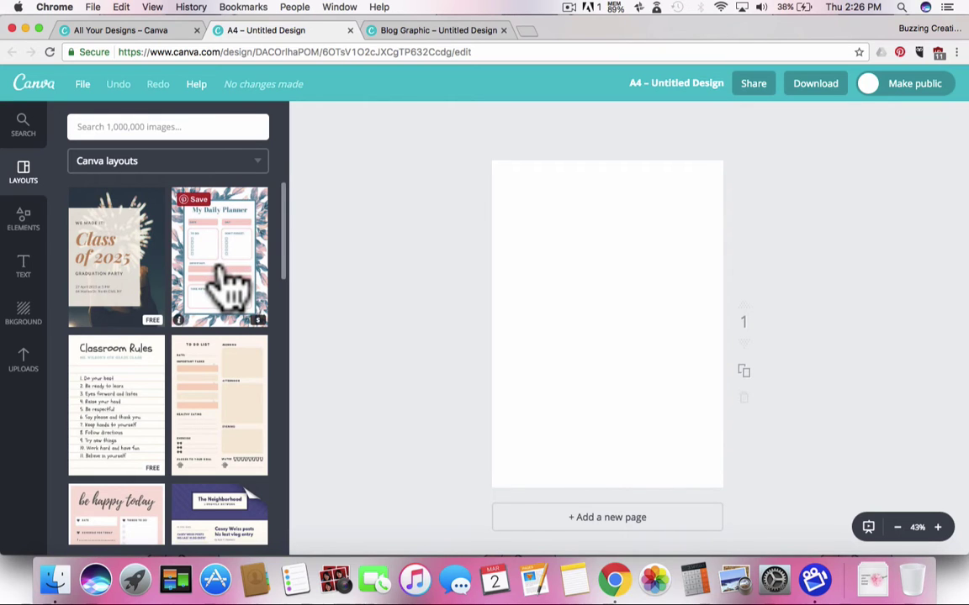
scroll(225, 269, down, 1)
scroll(225, 282, down, 1)
scroll(202, 378, down, 5)
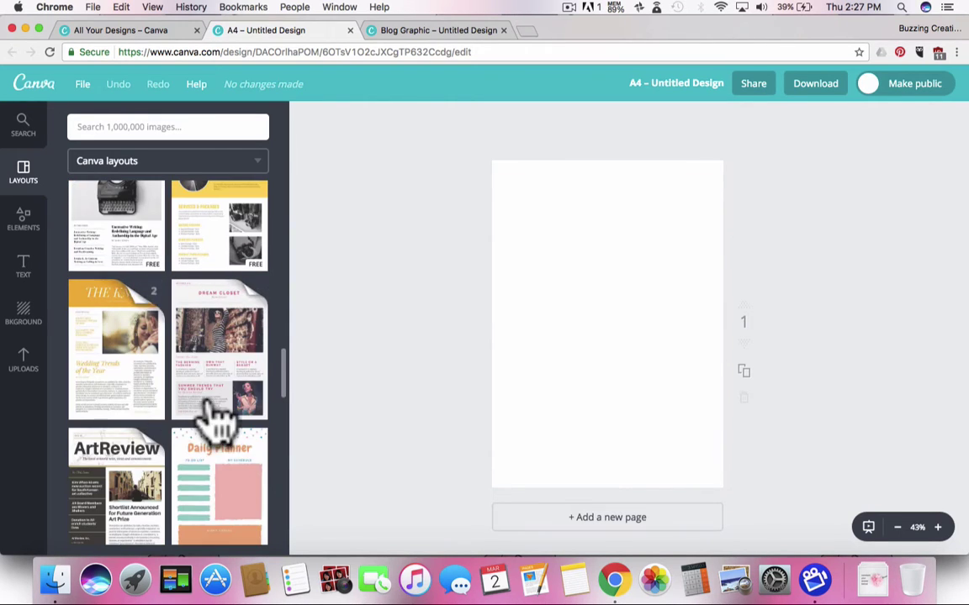
scroll(219, 420, down, 2)
scroll(227, 431, down, 3)
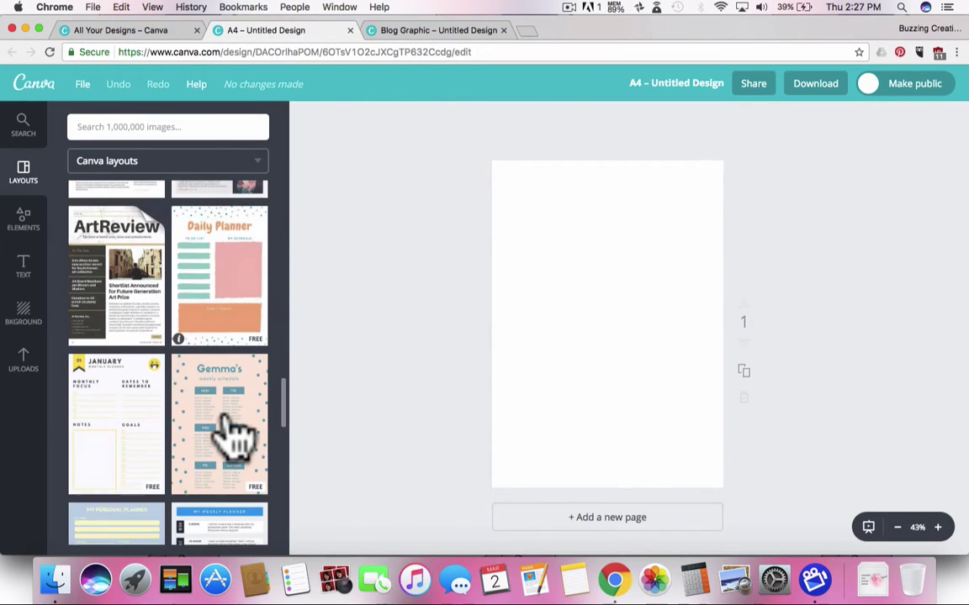
click(126, 431)
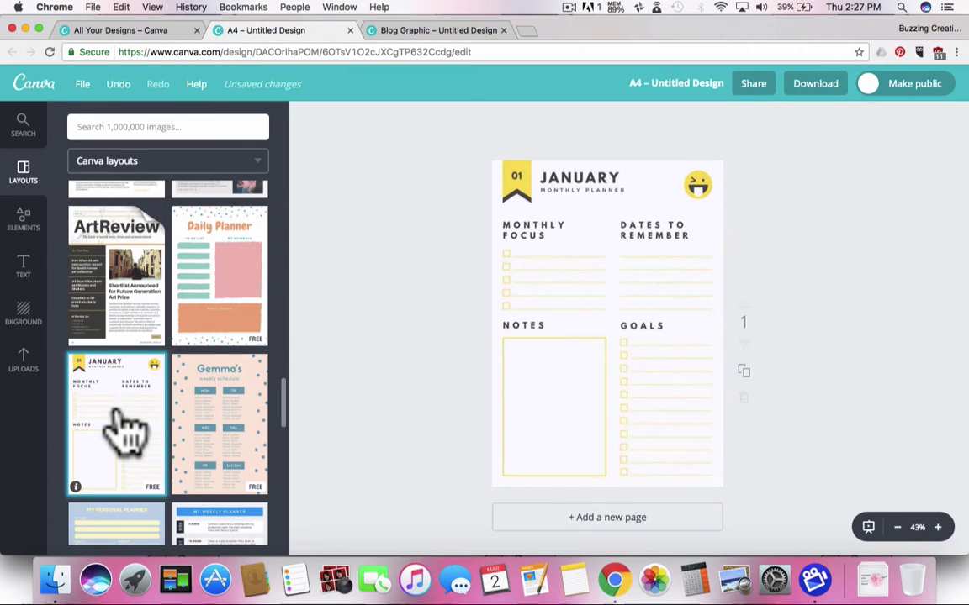
Inspect the planner lines under MONTHLY FOCUS and DATES TO REMEMBER, then deselect
click(561, 261)
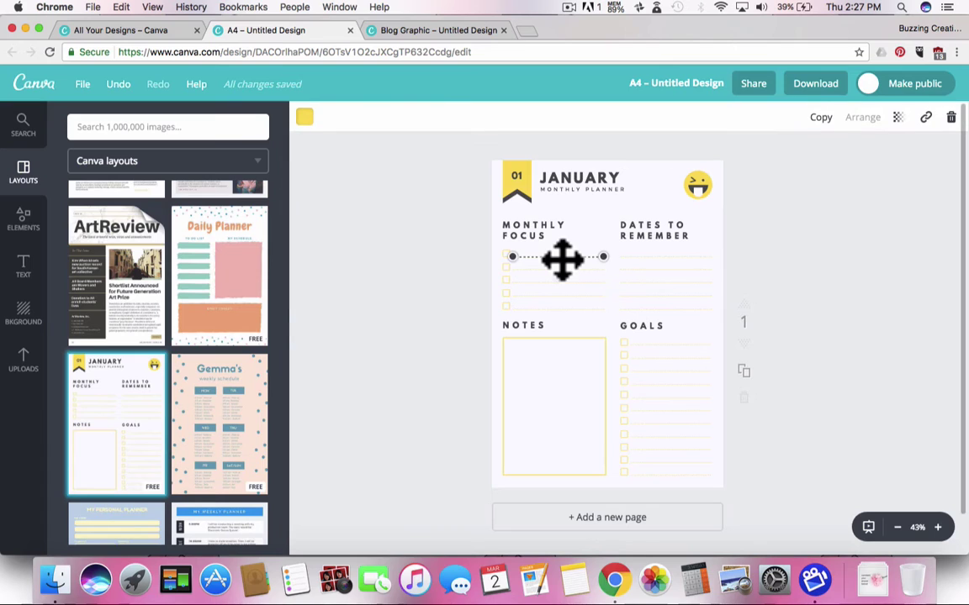
click(640, 260)
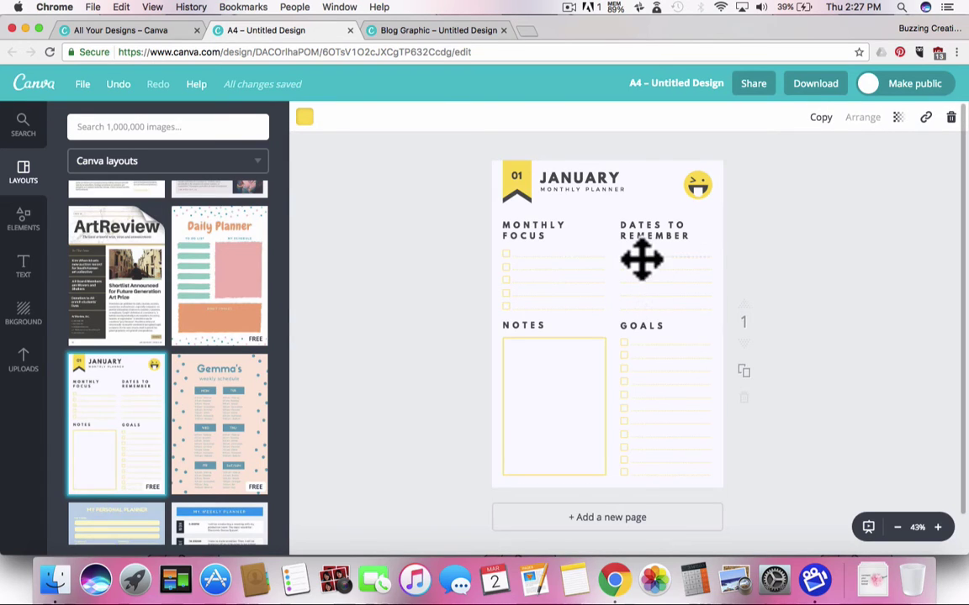
click(841, 341)
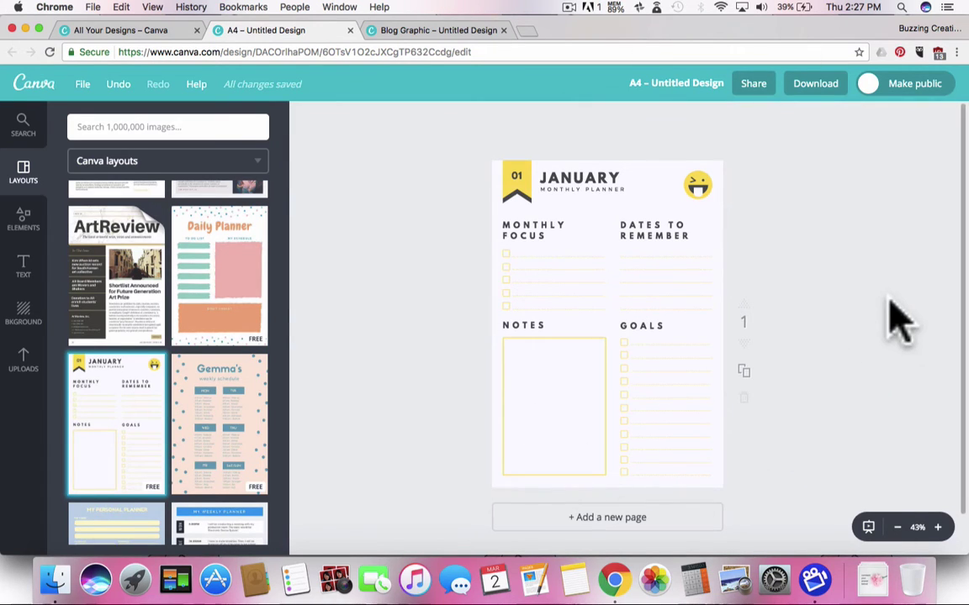
Undo the planner layout to blank the page, then add the plain black line from Elements > Lines
click(118, 84)
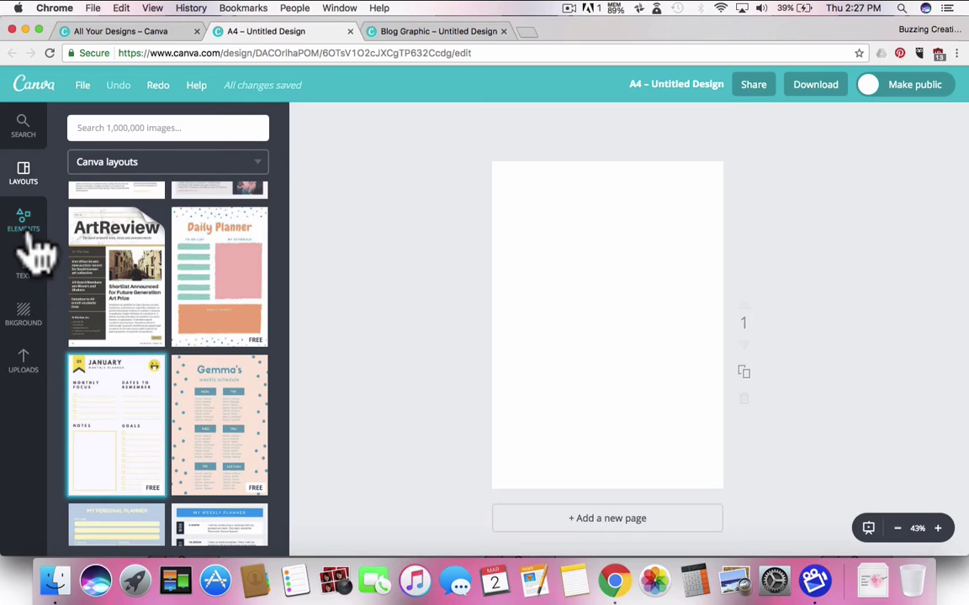
click(25, 231)
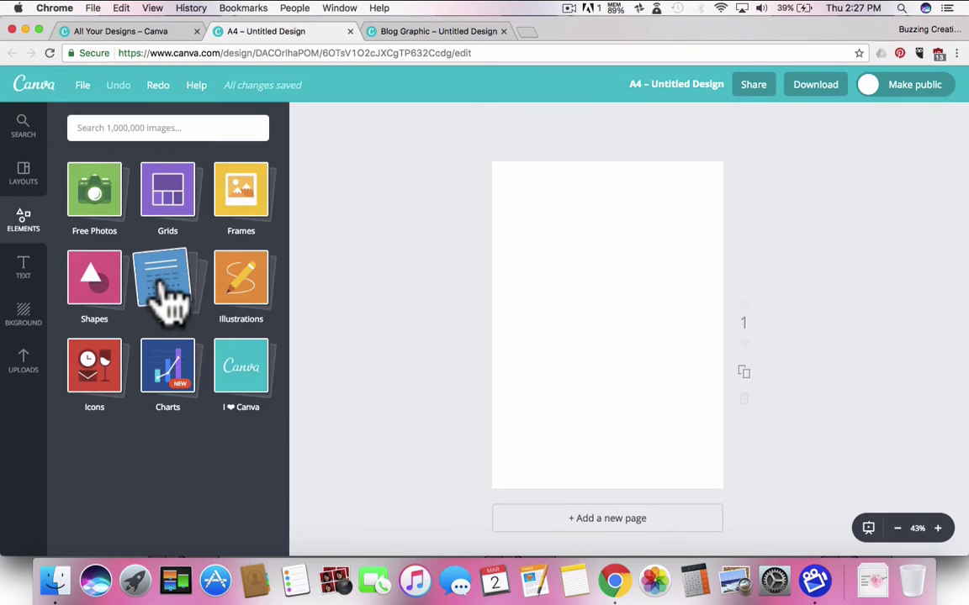
click(168, 290)
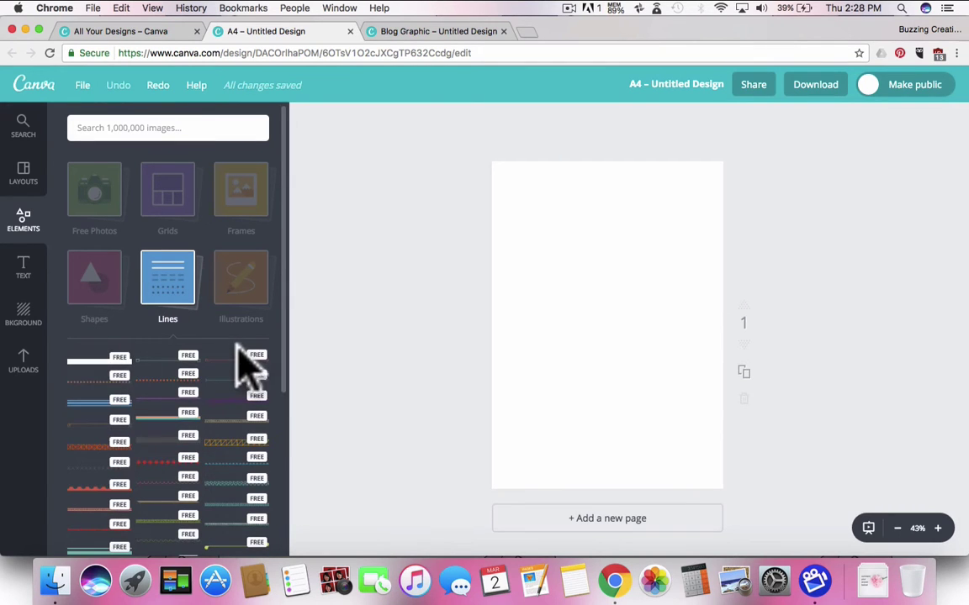
scroll(162, 411, down, 5)
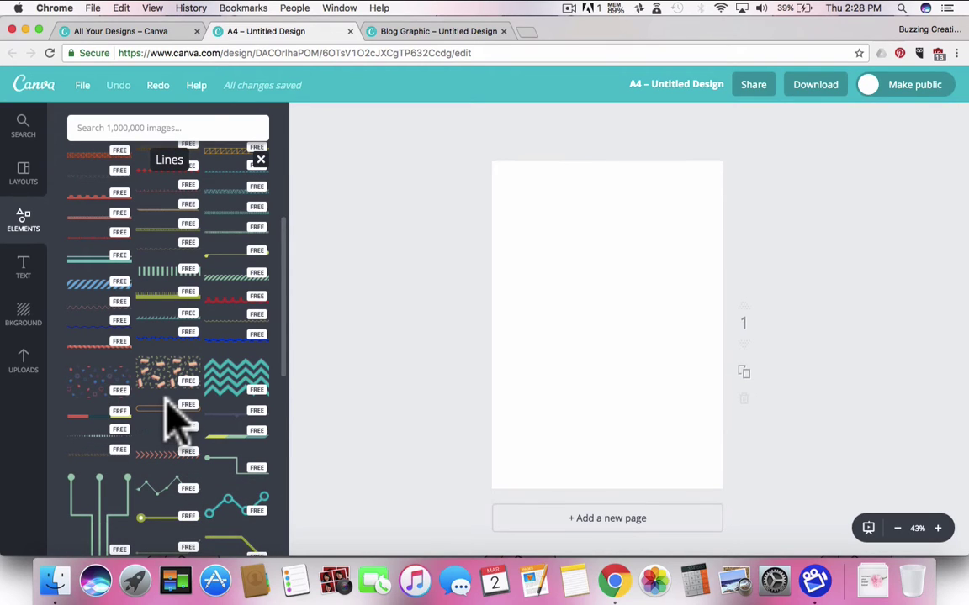
scroll(168, 418, up, 3)
scroll(173, 410, up, 3)
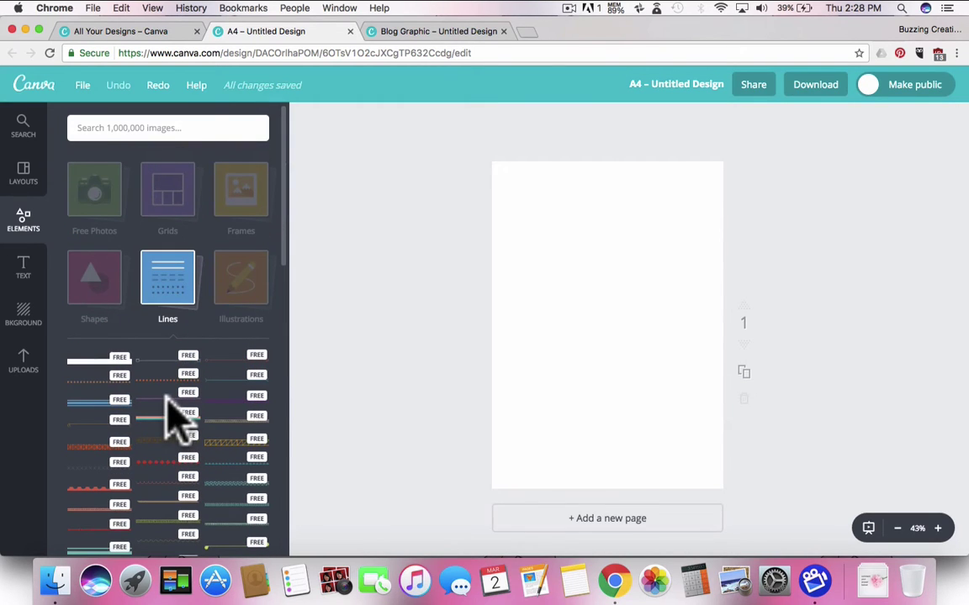
mouse_move(92, 361)
click(84, 363)
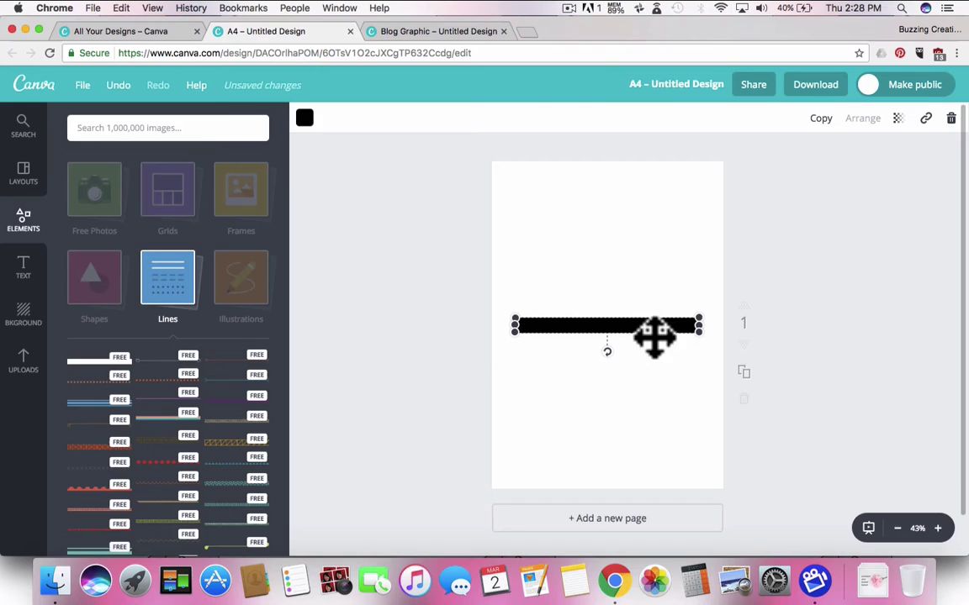
Zoom in and shrink the black line into a short thin dash on the left of the page
click(938, 529)
click(939, 529)
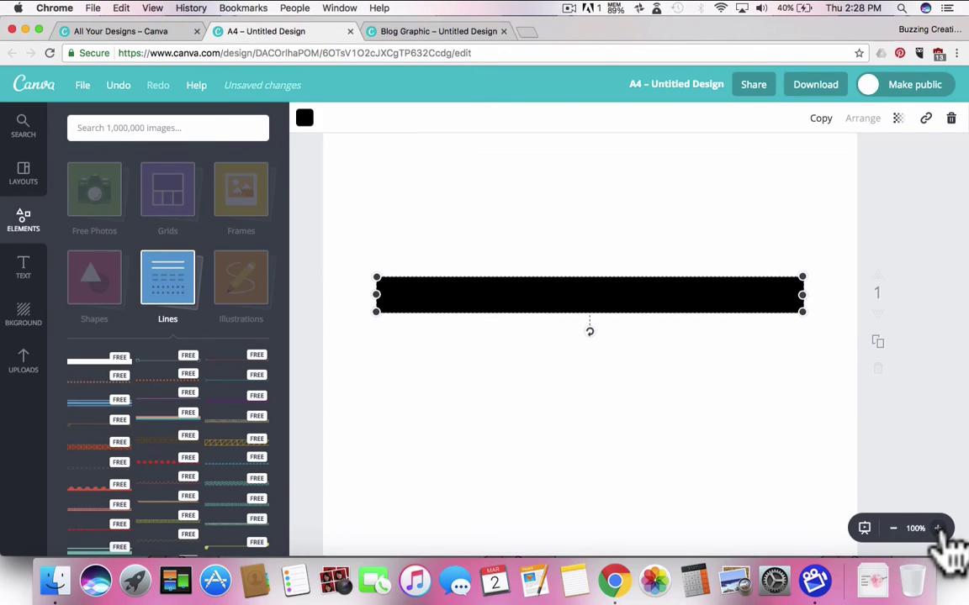
click(939, 528)
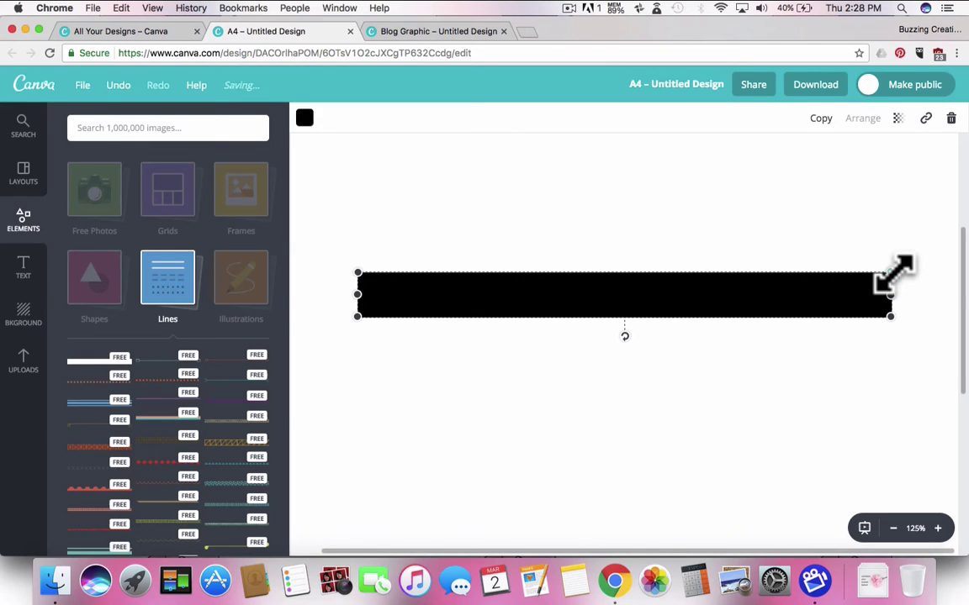
drag(891, 273, 385, 330)
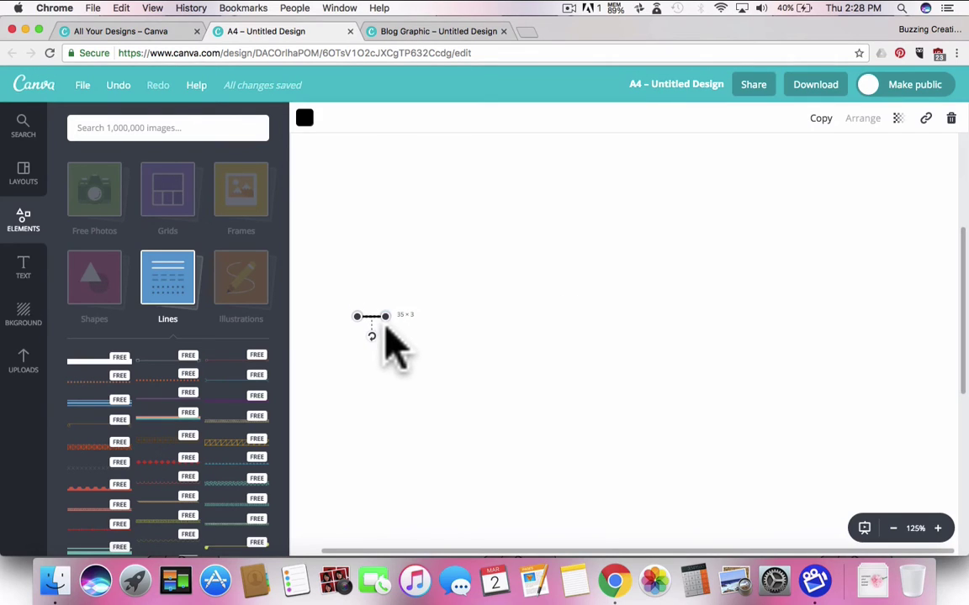
drag(385, 329, 385, 316)
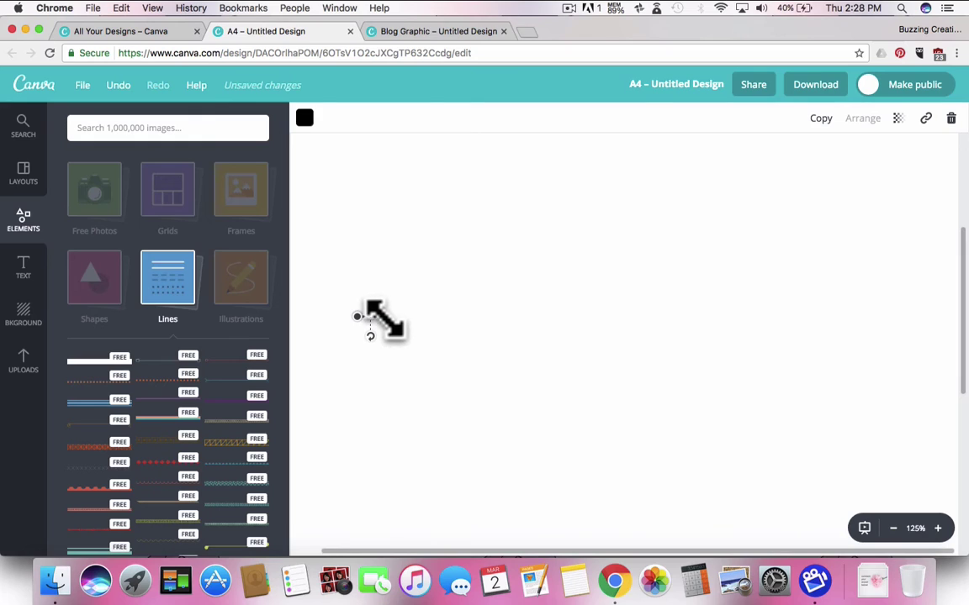
click(841, 487)
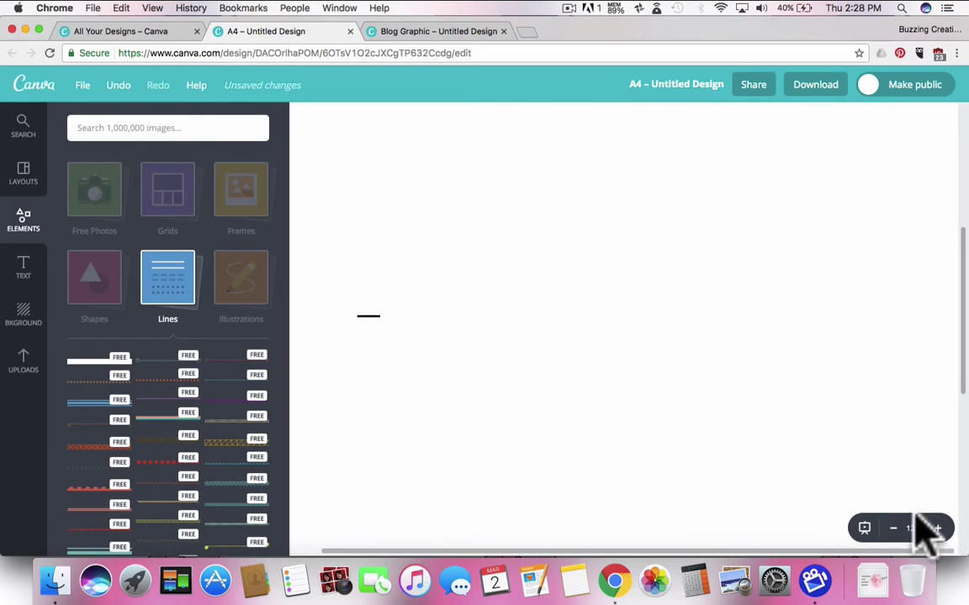
Zoom in closely on the short dash and lengthen it slightly
click(894, 530)
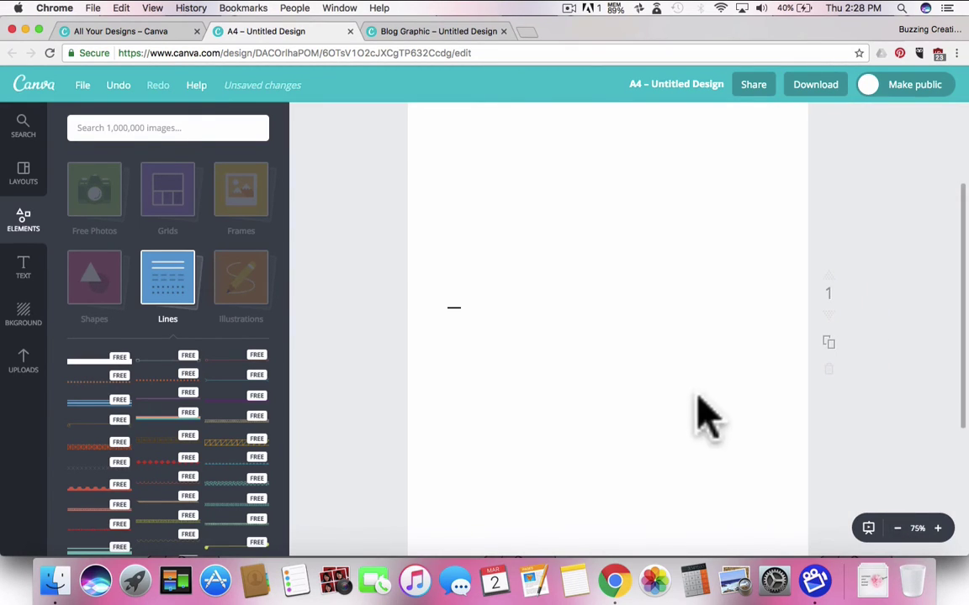
click(893, 528)
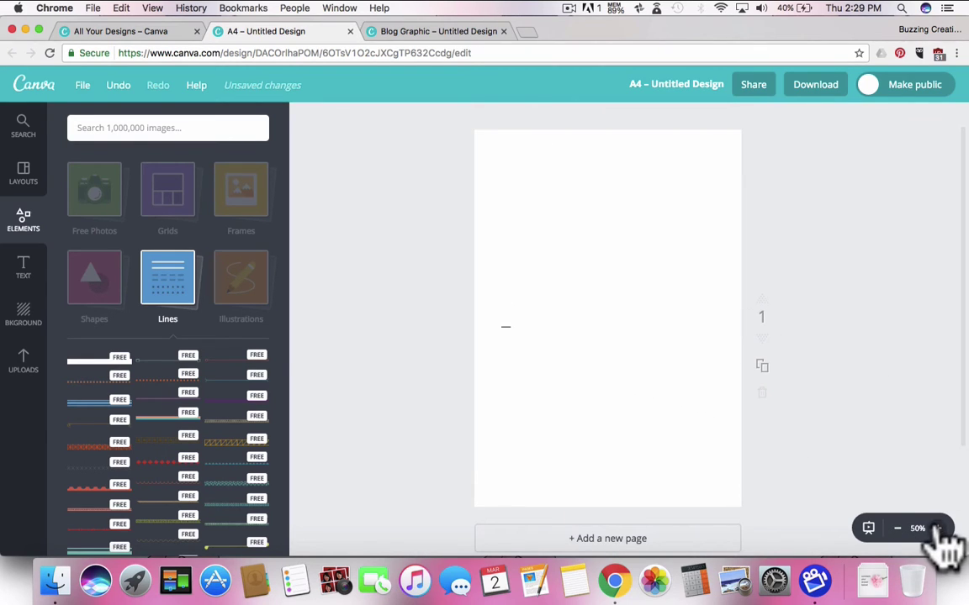
click(936, 528)
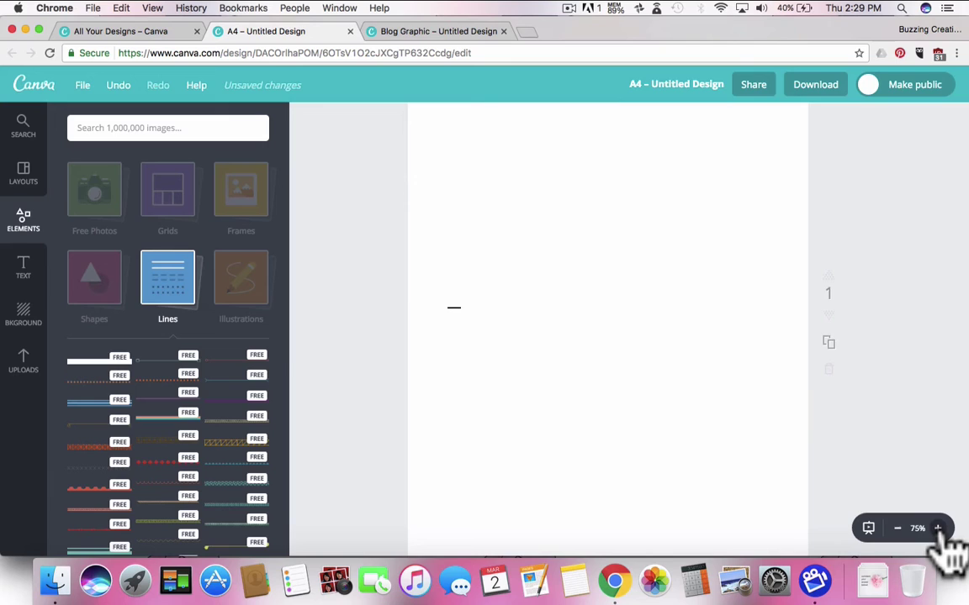
click(937, 528)
click(936, 528)
click(937, 528)
click(449, 330)
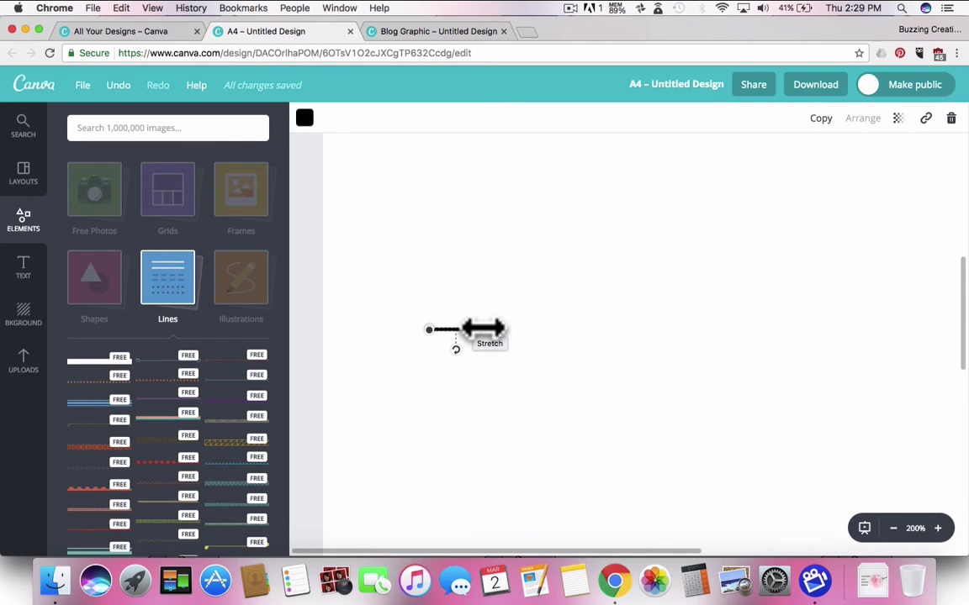
drag(487, 328, 490, 328)
key(super+equal)
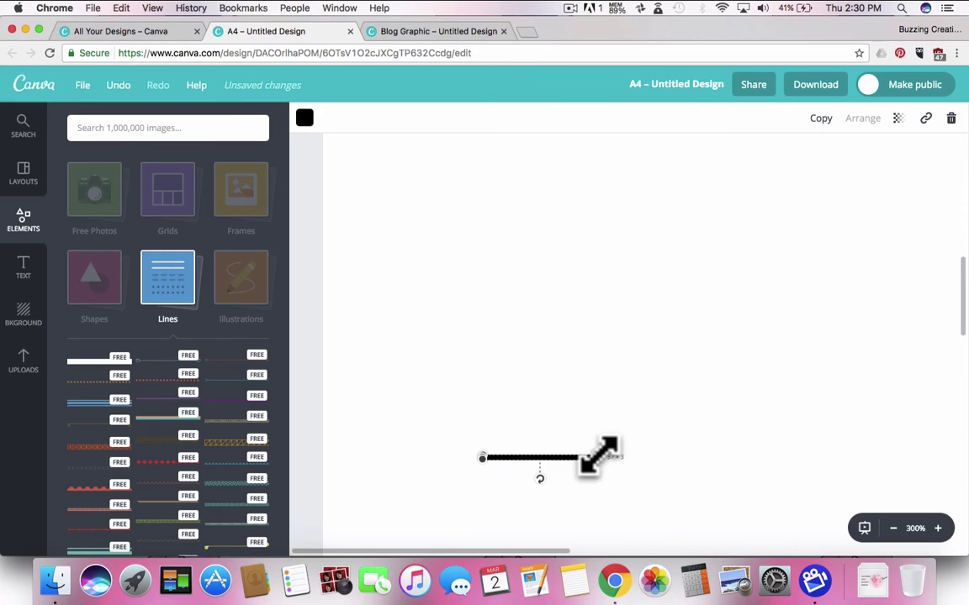
Stretch the line's right end much further right, then zoom out to view the page
drag(600, 457, 858, 458)
click(860, 315)
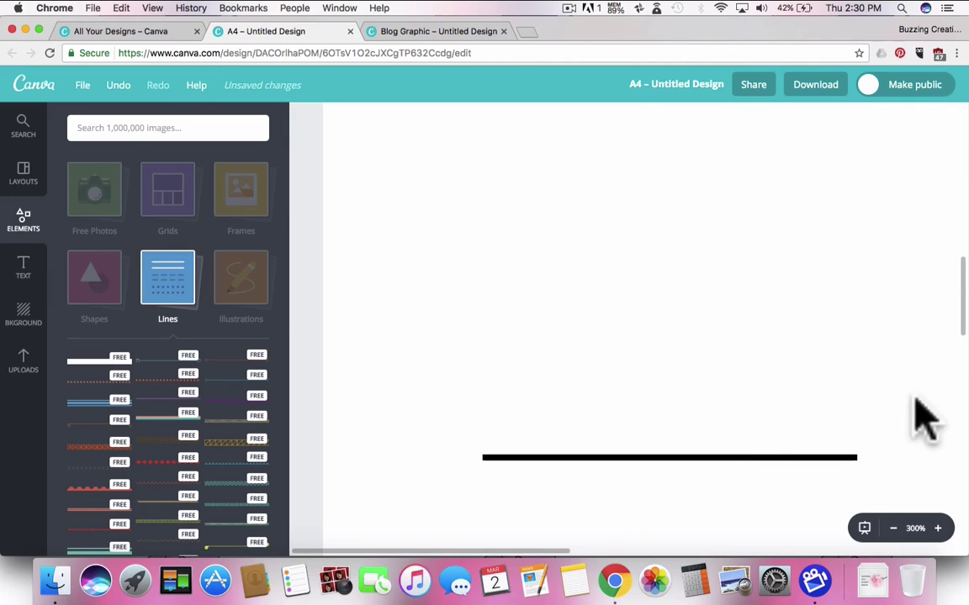
click(893, 529)
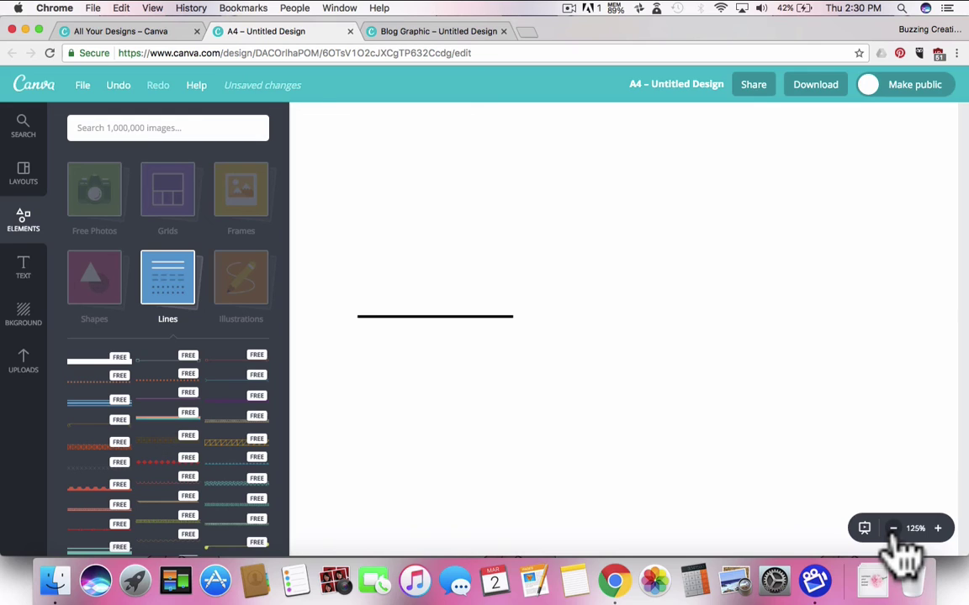
click(894, 530)
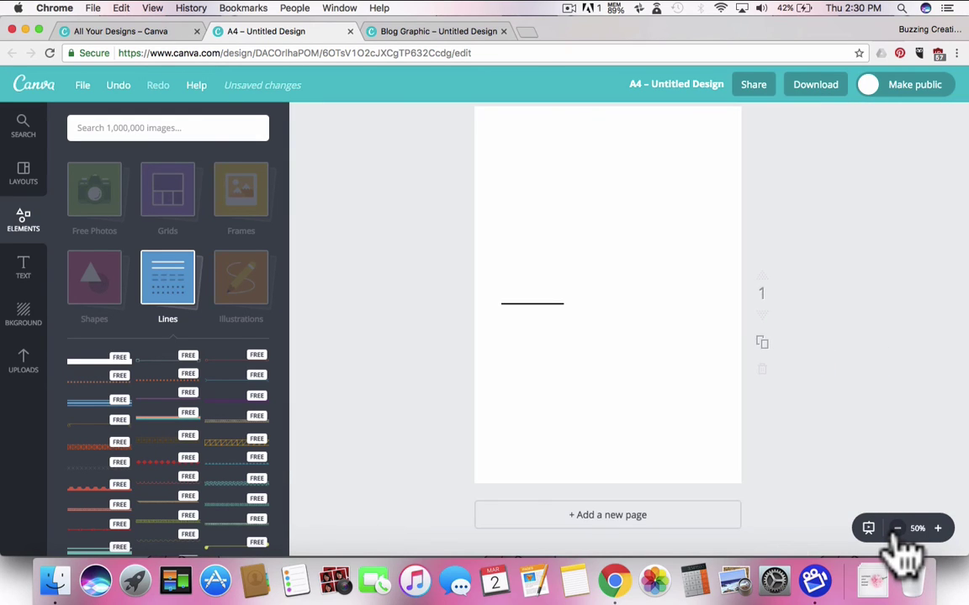
click(897, 529)
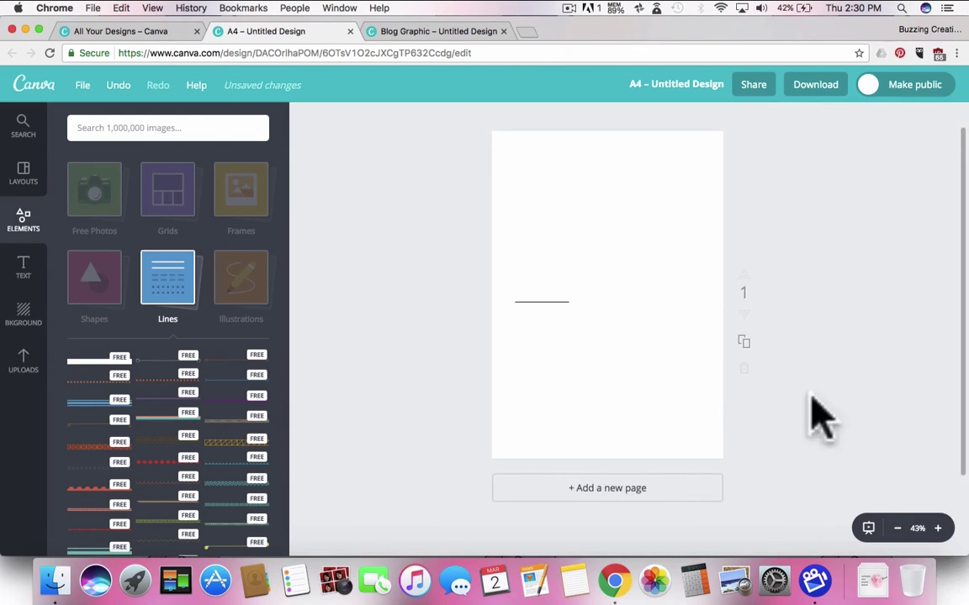
click(938, 529)
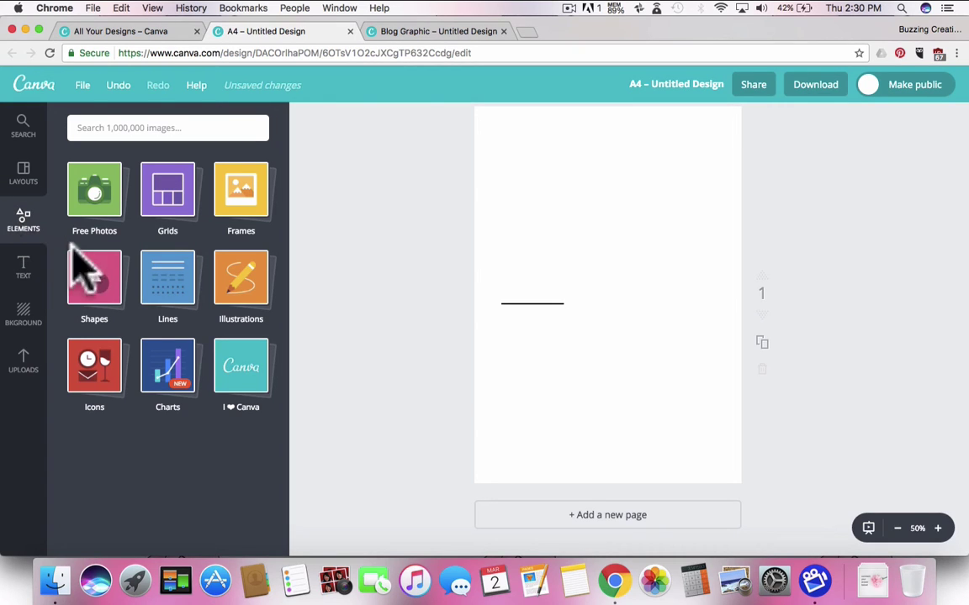
Add a square from Elements > Shapes, flatten it into a long thin line, and place it under the short dash
click(100, 295)
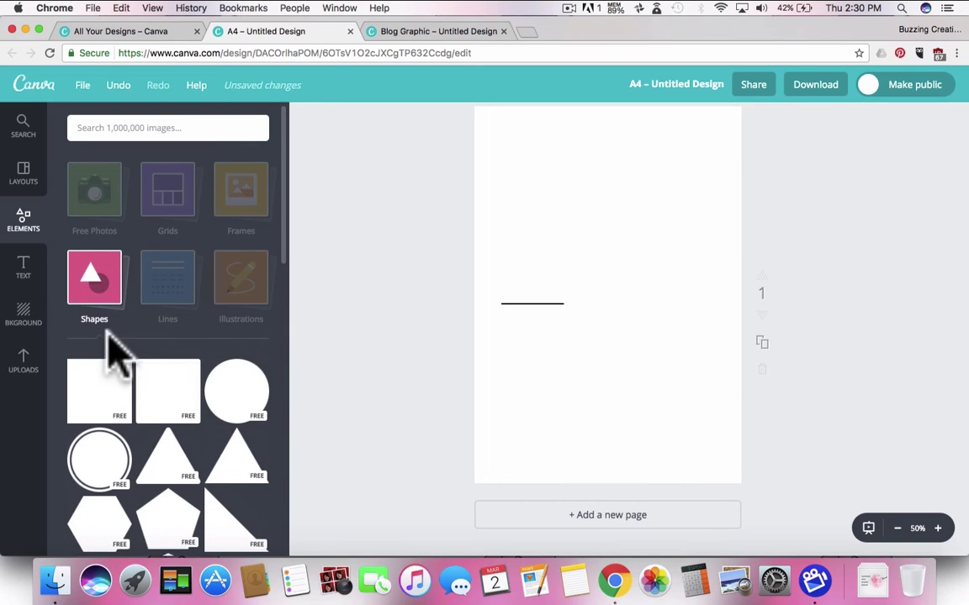
click(99, 385)
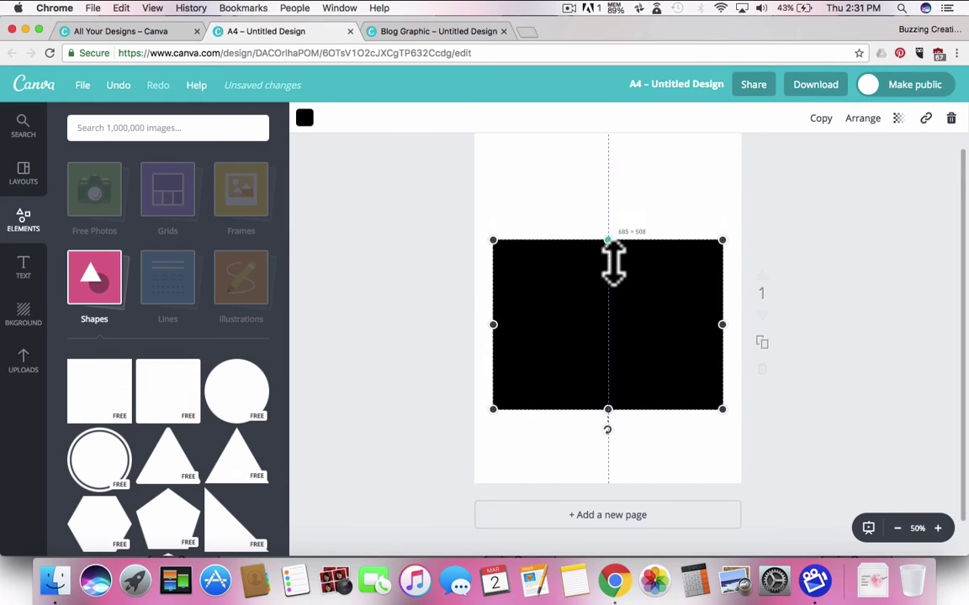
drag(613, 265, 615, 412)
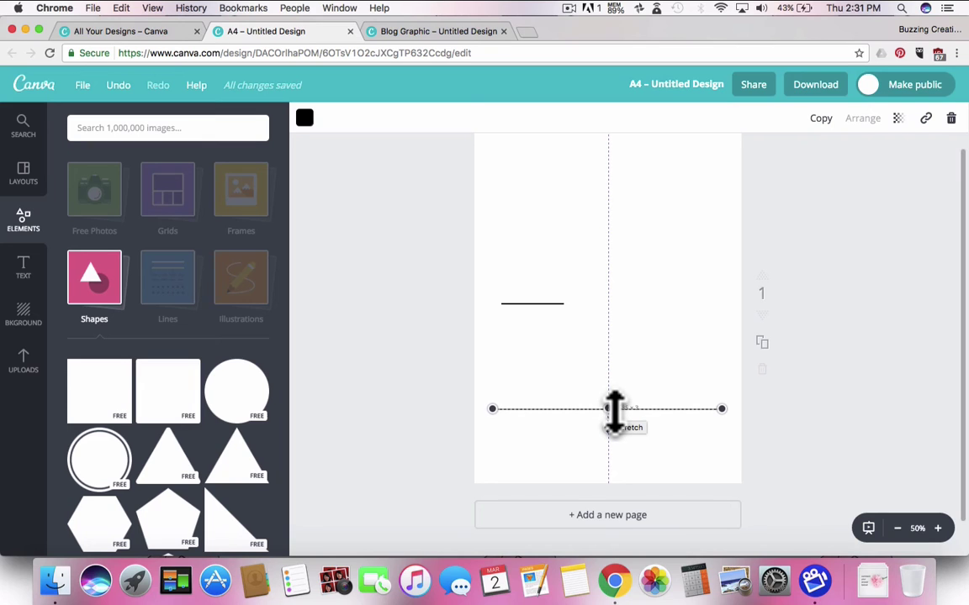
click(799, 427)
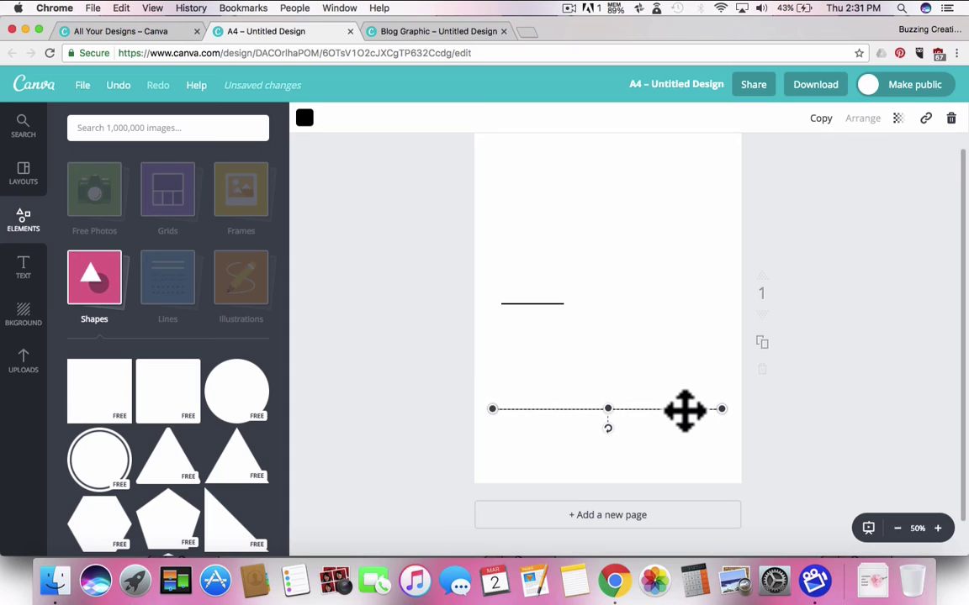
drag(685, 409, 692, 328)
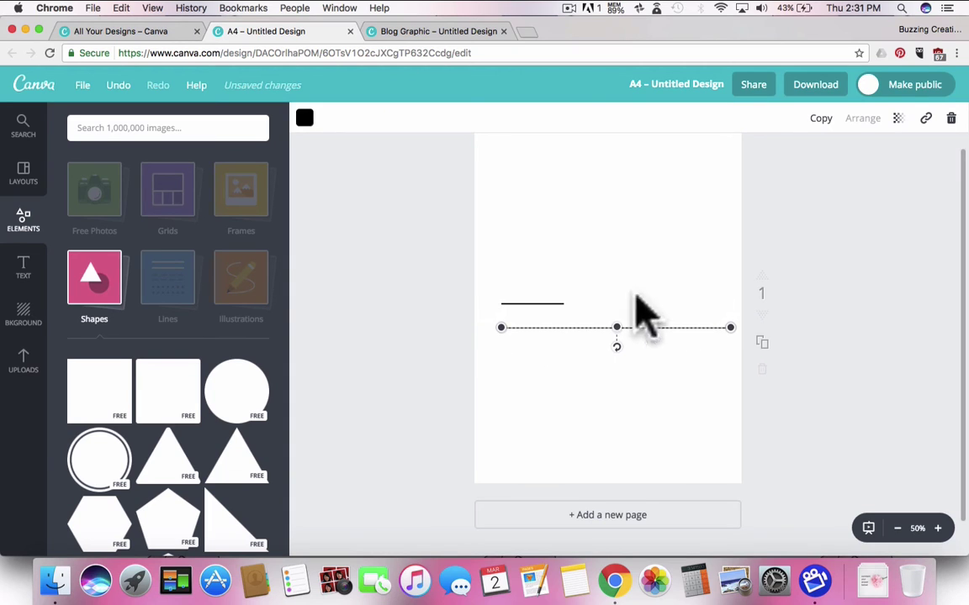
click(803, 299)
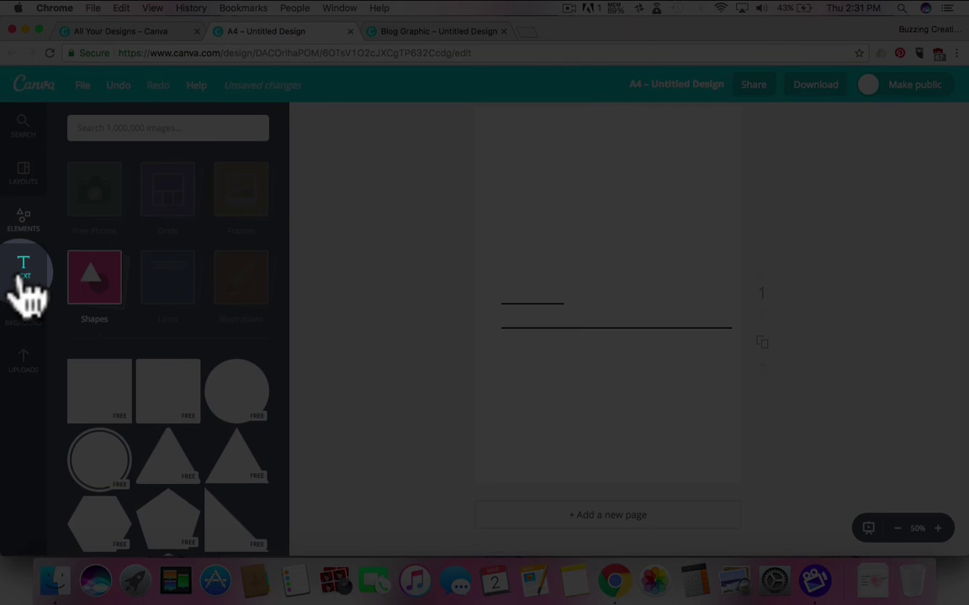
Add a heading text box above the lines and replace its text with a row of underscores
click(21, 278)
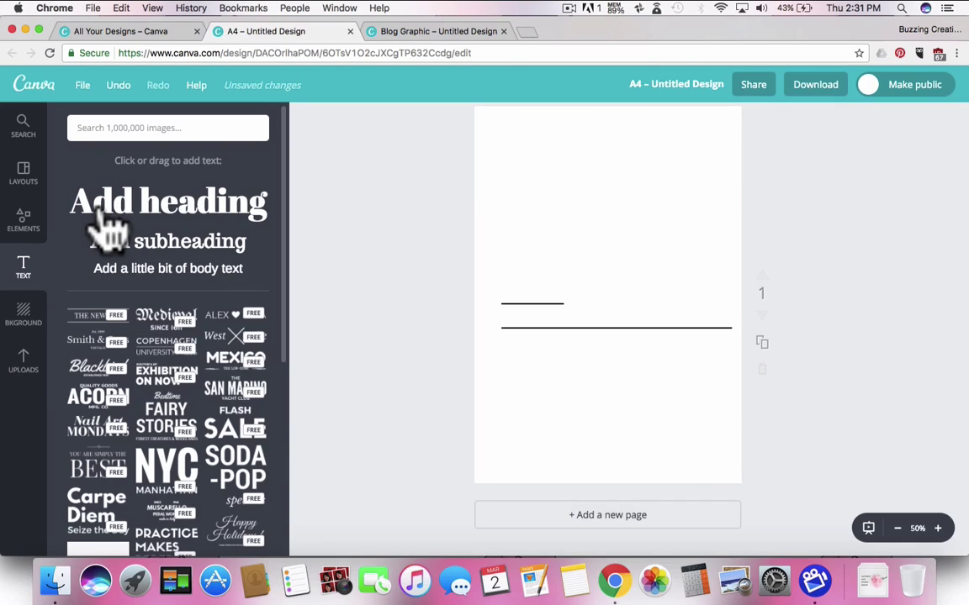
click(99, 206)
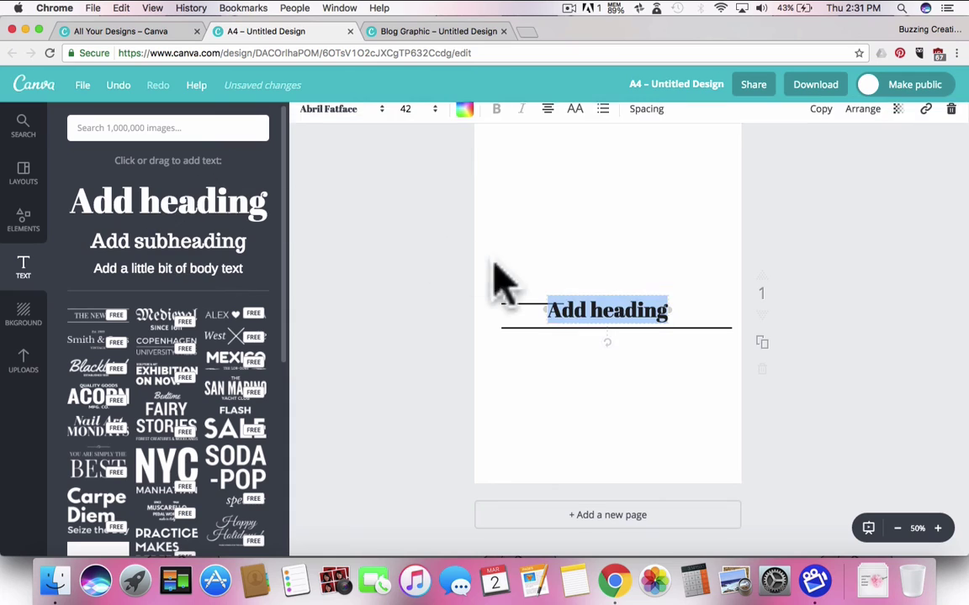
mouse_move(584, 331)
mouse_down()
mouse_move(584, 277)
mouse_move(536, 270)
mouse_move(537, 284)
mouse_move(544, 271)
mouse_up()
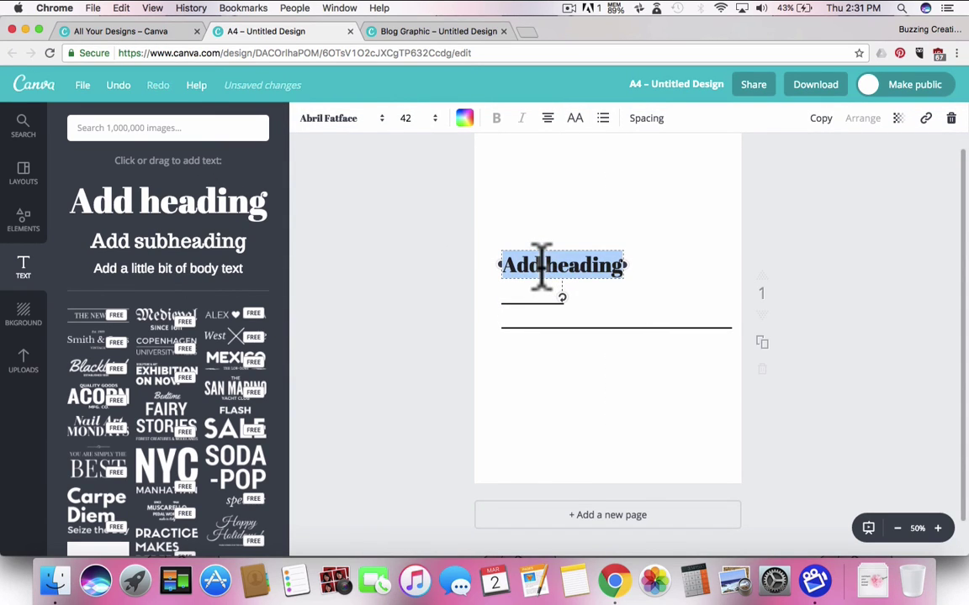
key(BackSpace)
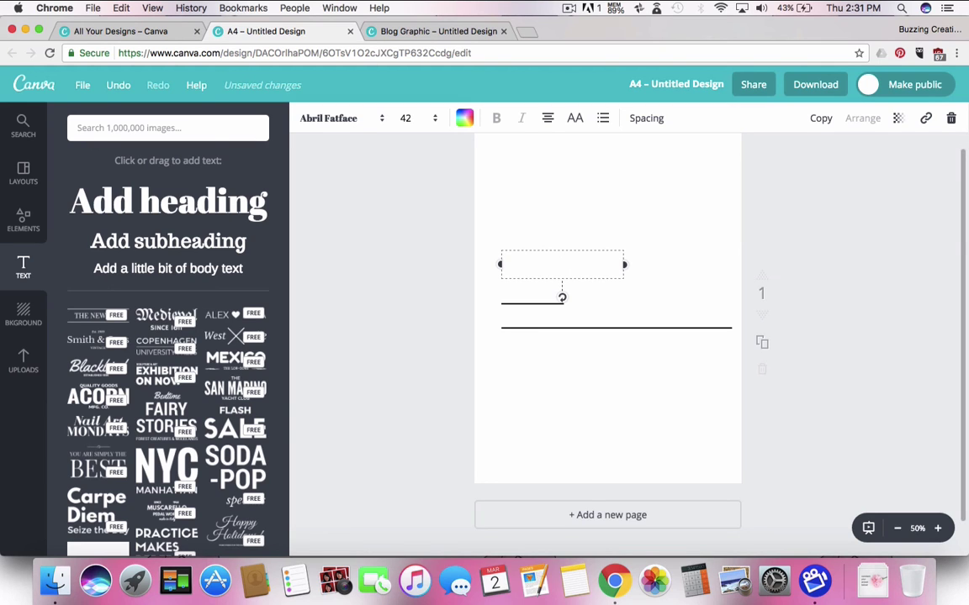
key(shift)
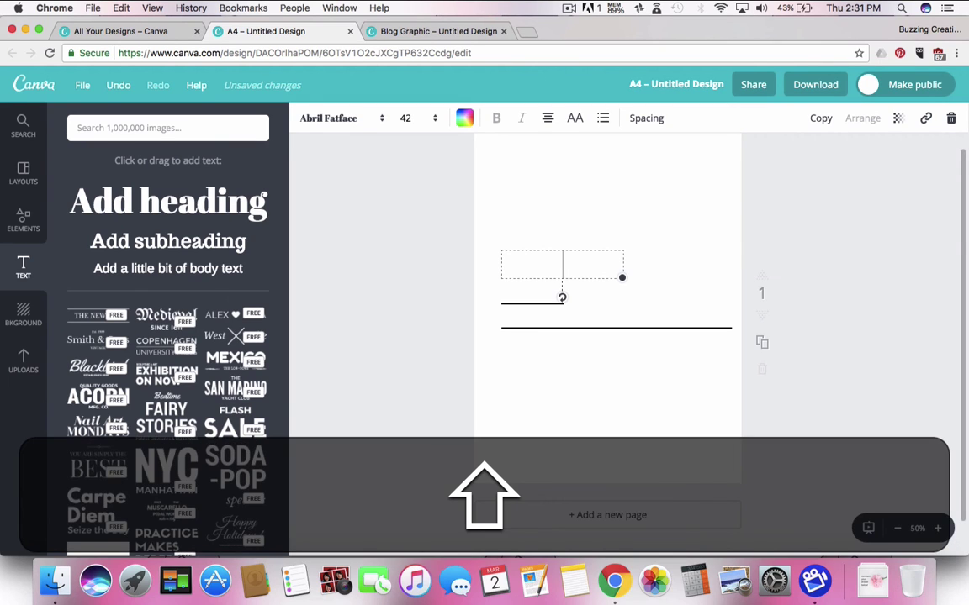
text(_______________)
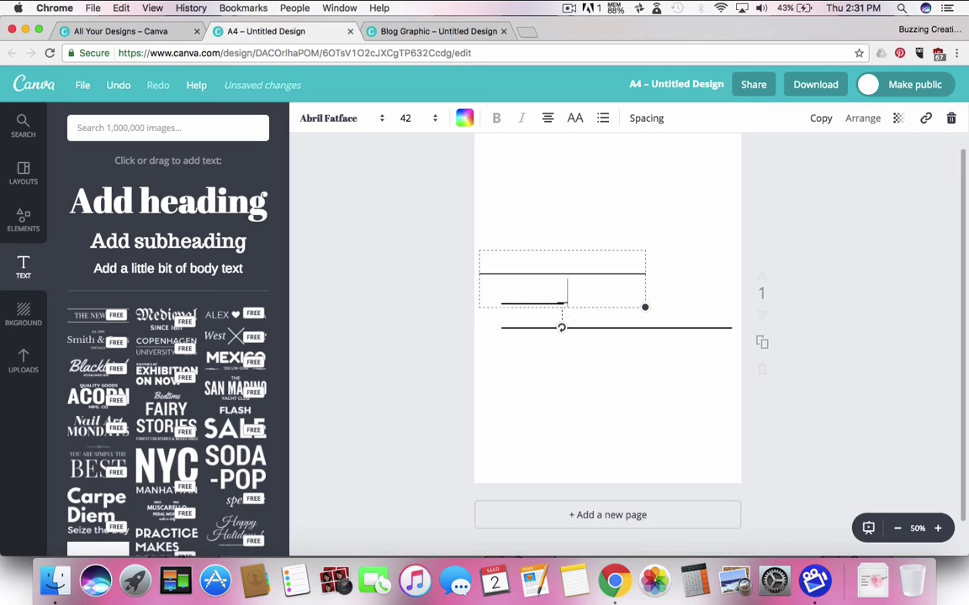
text(__________)
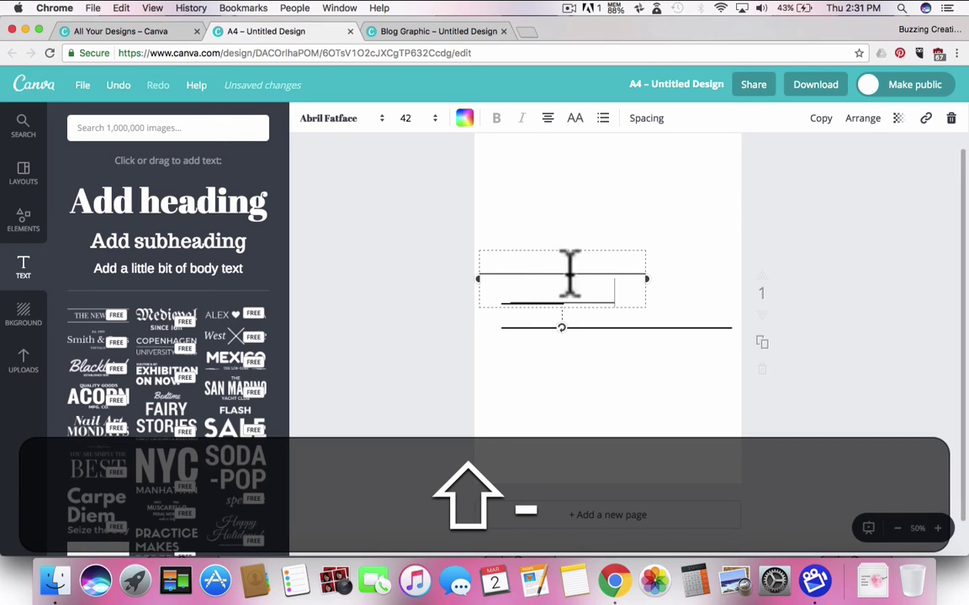
Widen the underscore text box and delete the extra underscores that wrapped
mouse_move(648, 279)
mouse_down()
mouse_move(748, 279)
mouse_move(737, 277)
mouse_up()
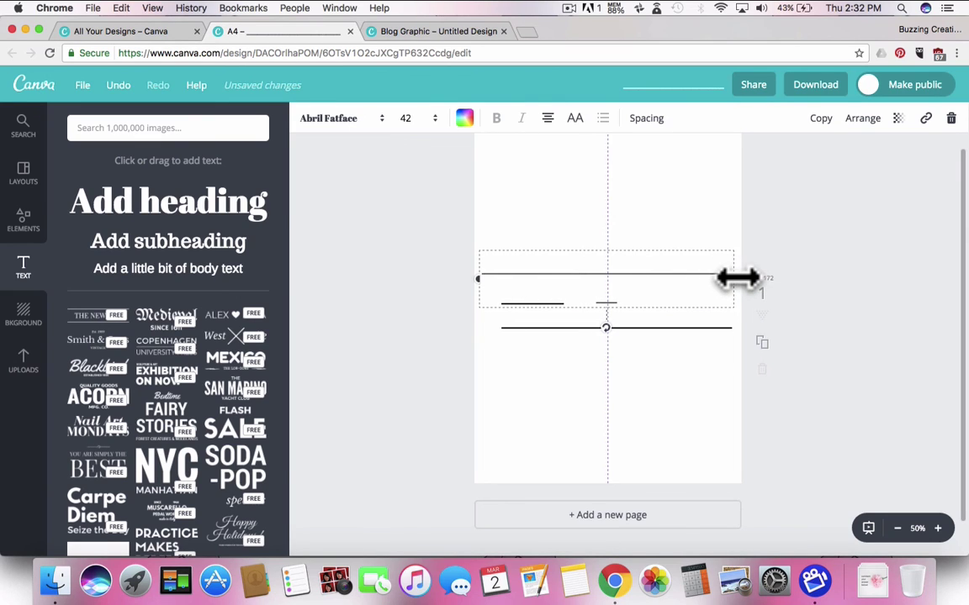
drag(607, 296, 595, 301)
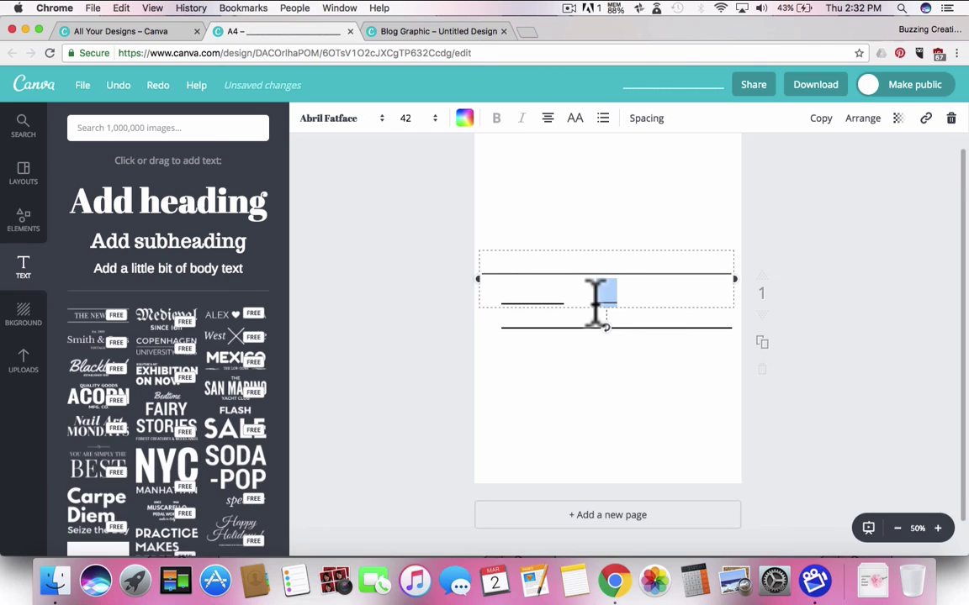
key(BackSpace)
click(822, 281)
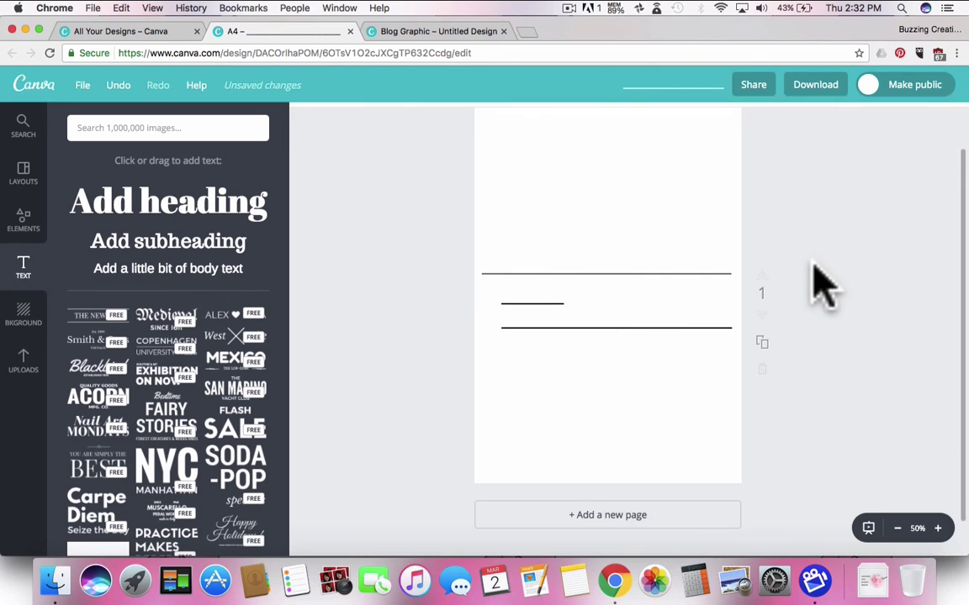
Drag the underscore text down to sit just below the long black line
drag(705, 279, 716, 358)
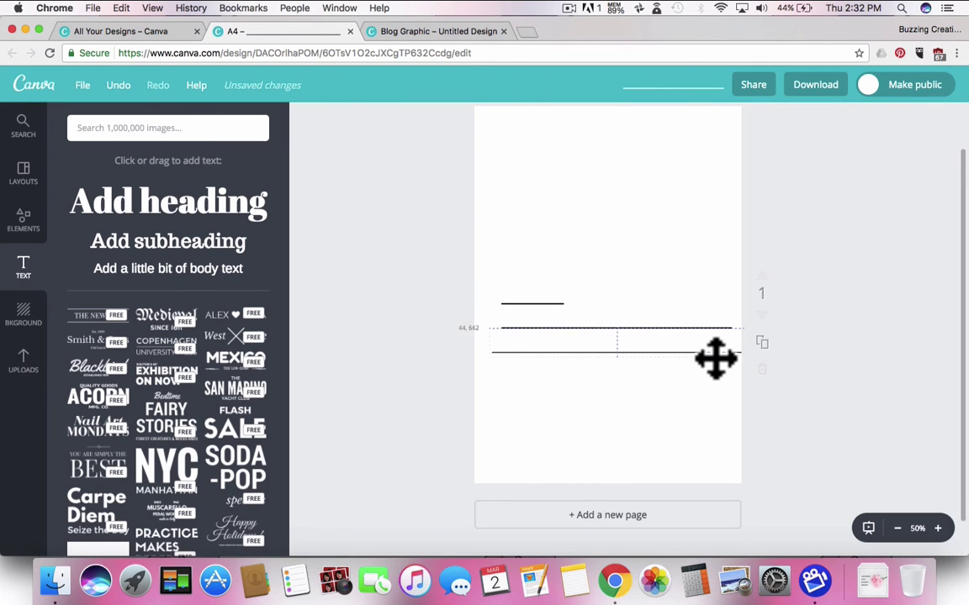